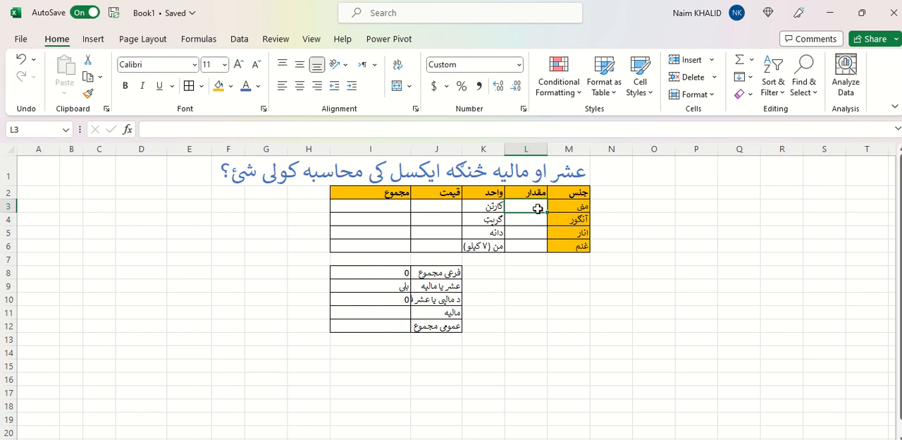
Enter the item quantities 1000, 500, 5000 and 1000 in cells L3 to L6
{"action": "type", "text": "١٠٠٠"}
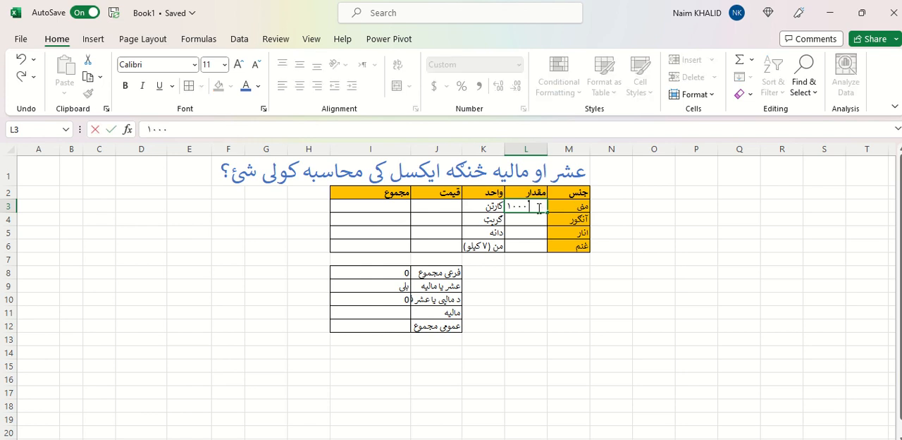
{"action": "key", "text": "Return"}
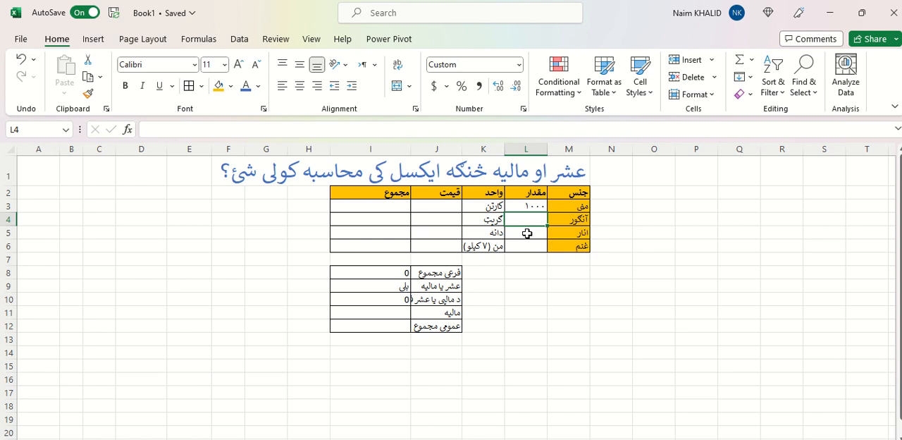
{"action": "type", "text": "500"}
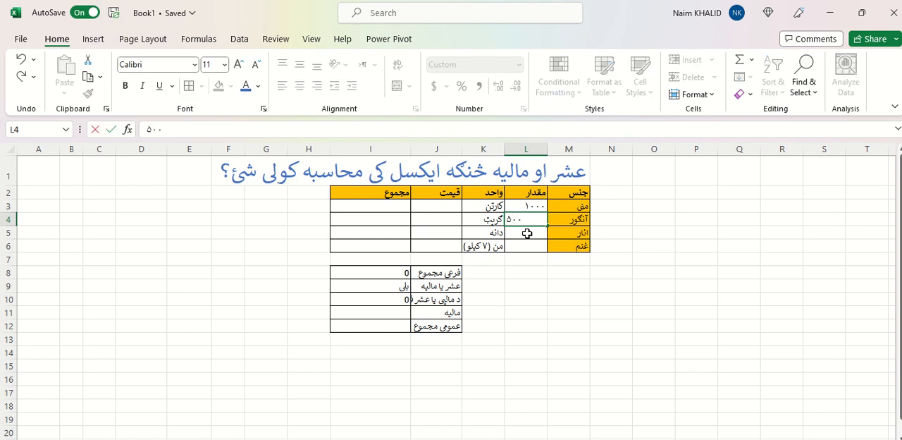
{"action": "key", "text": "Return"}
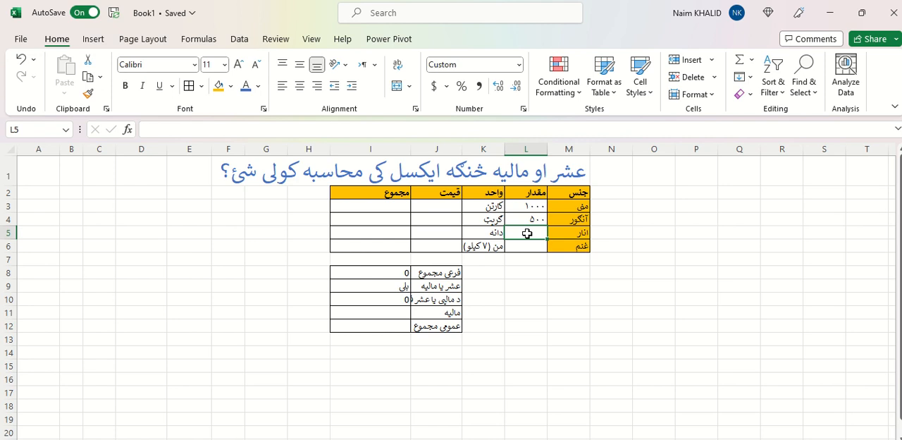
{"action": "type", "text": "5000"}
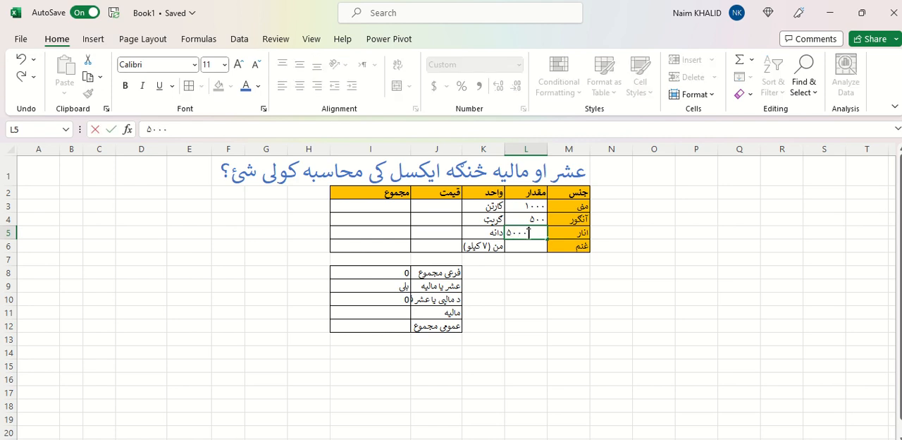
{"action": "key", "text": "Return"}
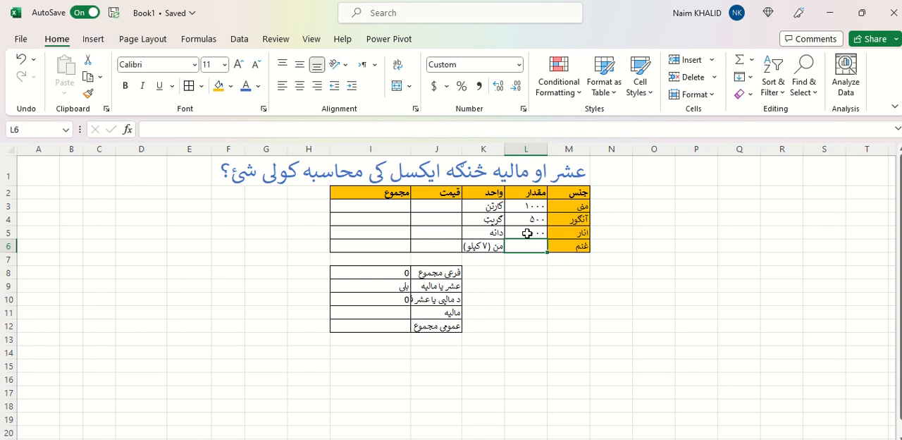
{"action": "type", "text": "1000"}
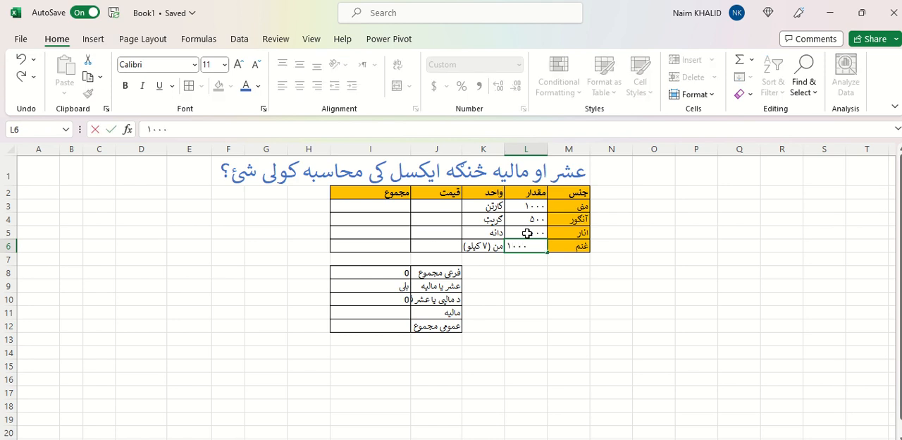
Enter the item prices 230, 500, 50 and 260 in cells J3 to J6
{"action": "left_click", "coordinate": [446, 205]}
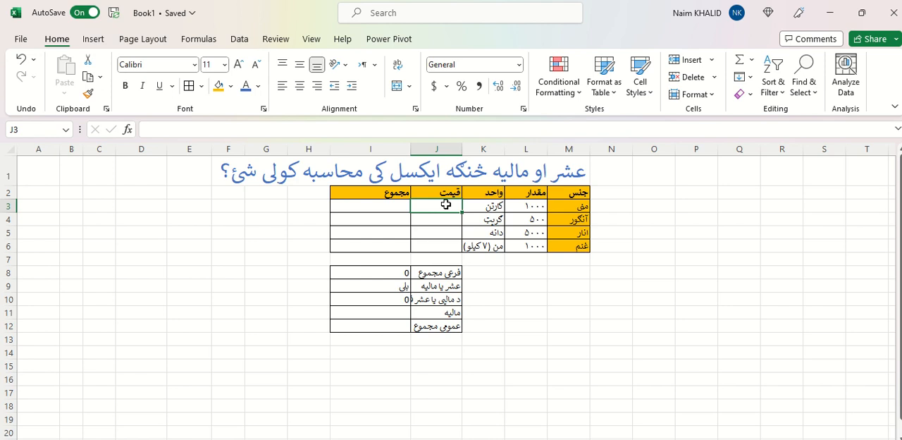
{"action": "type", "text": "120"}
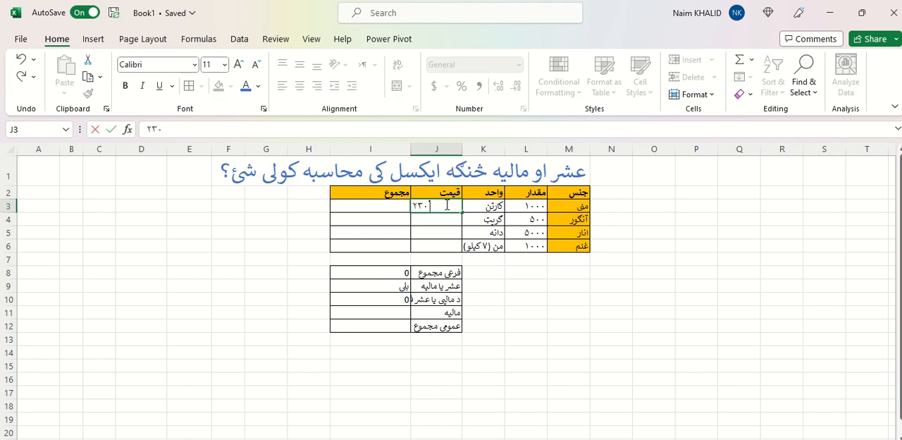
{"action": "key", "text": "Return"}
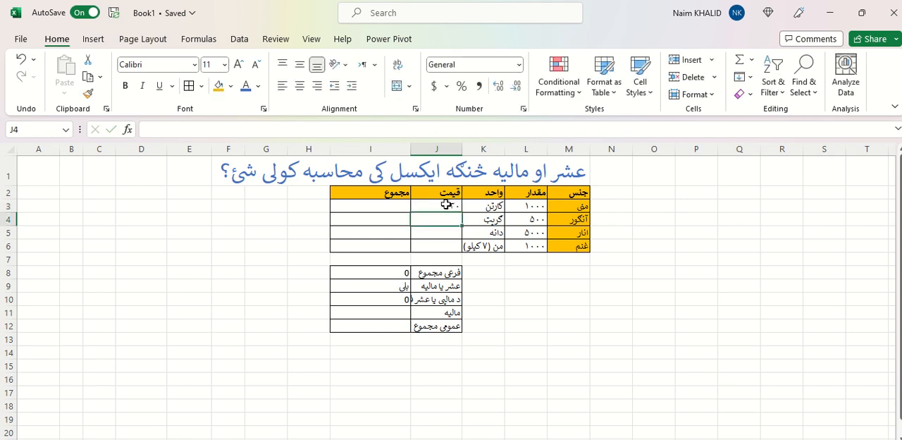
{"action": "type", "text": "500"}
{"action": "key", "text": "Return"}
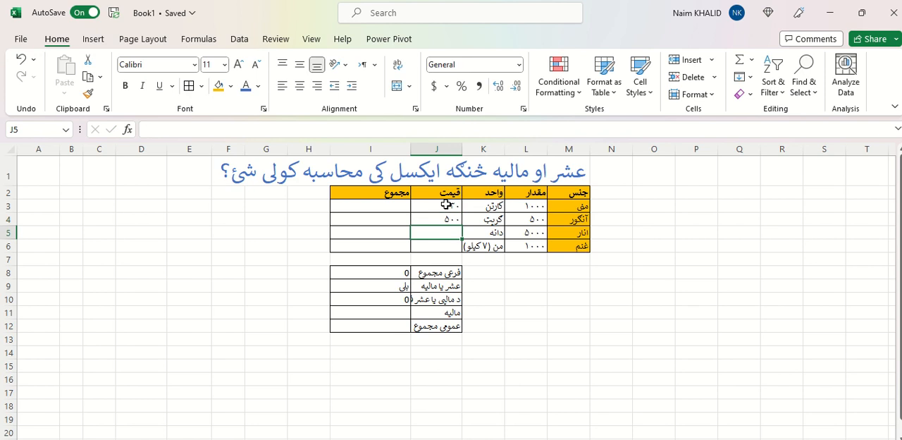
{"action": "type", "text": "50"}
{"action": "key", "text": "Return"}
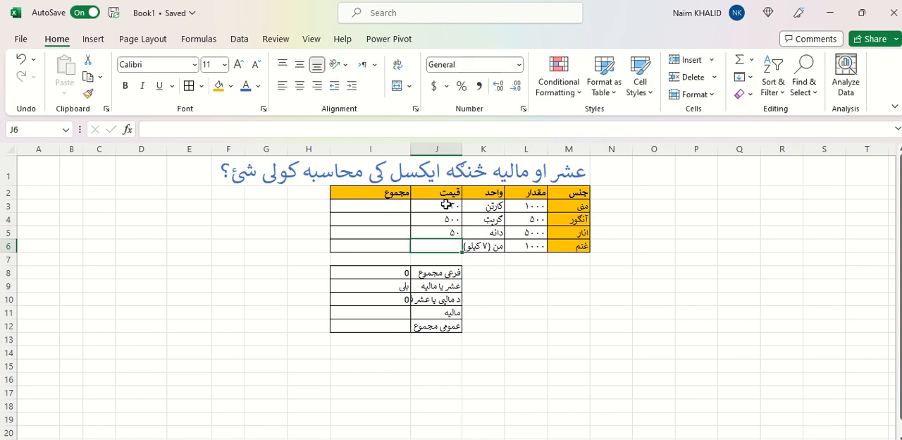
{"action": "type", "text": "2"}
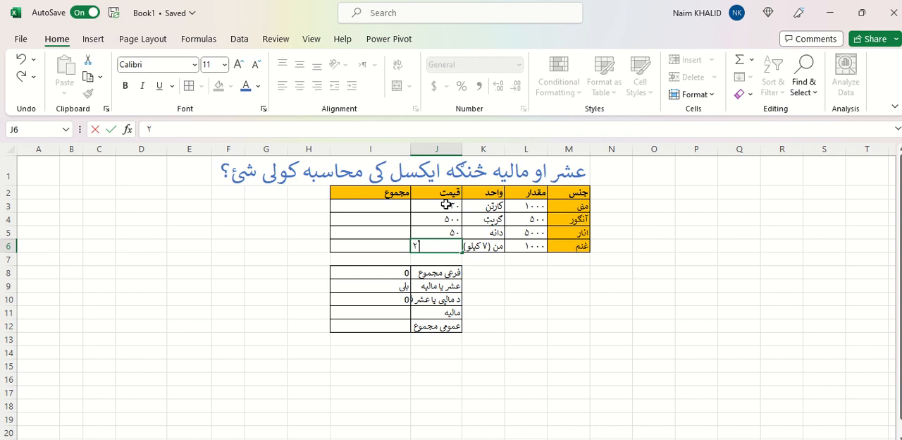
{"action": "type", "text": "60"}
{"action": "key", "text": "Return"}
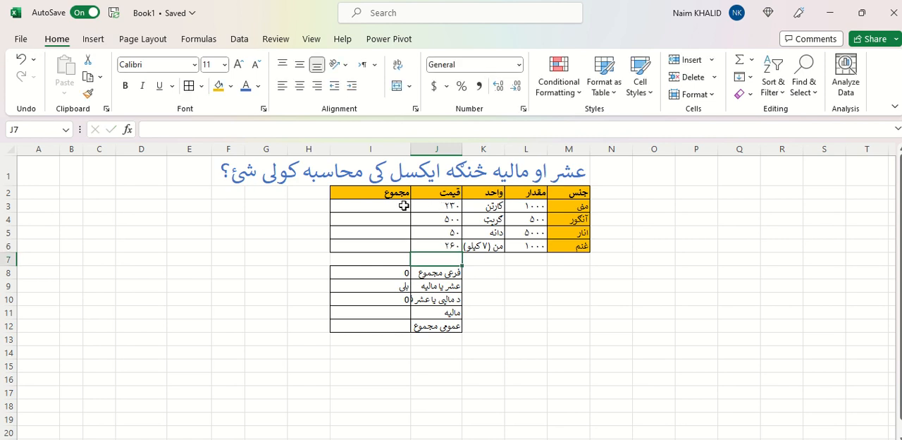
Calculate the first item's total in I3 with =J3*L3 and fill the formula down to I6
{"action": "left_click", "coordinate": [404, 205]}
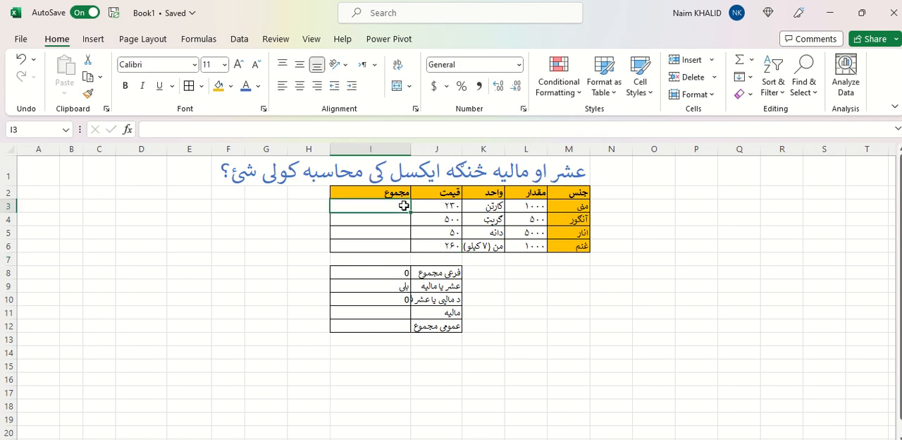
{"action": "type", "text": "="}
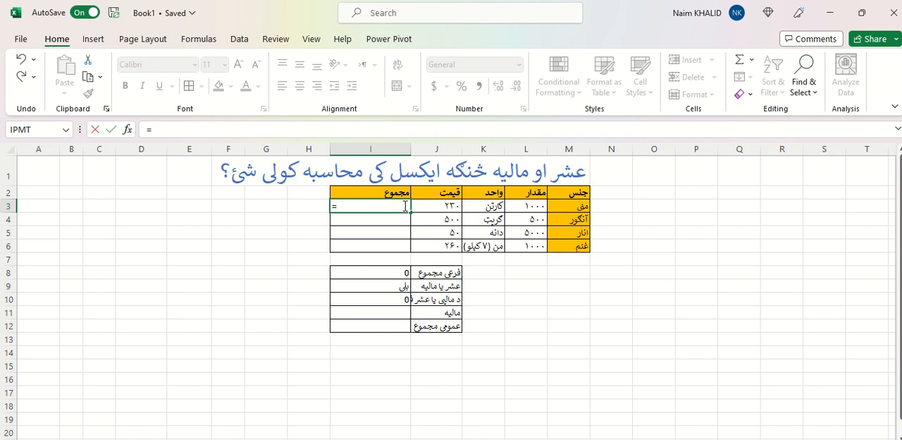
{"action": "left_click", "coordinate": [444, 206]}
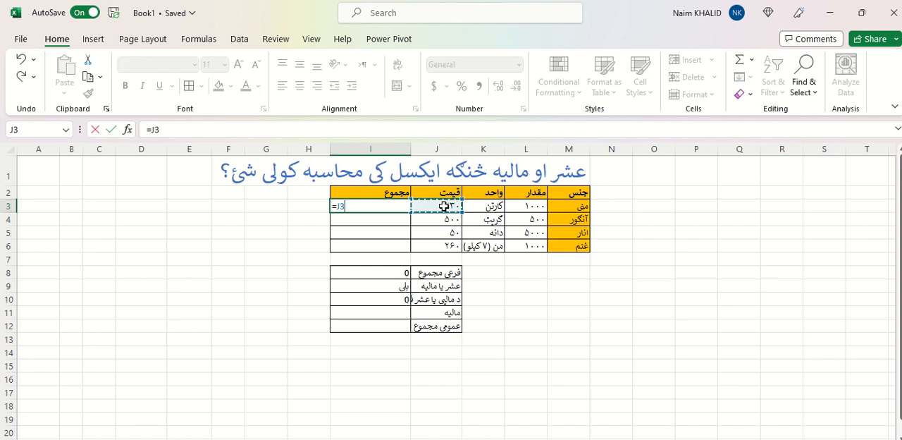
{"action": "type", "text": "*"}
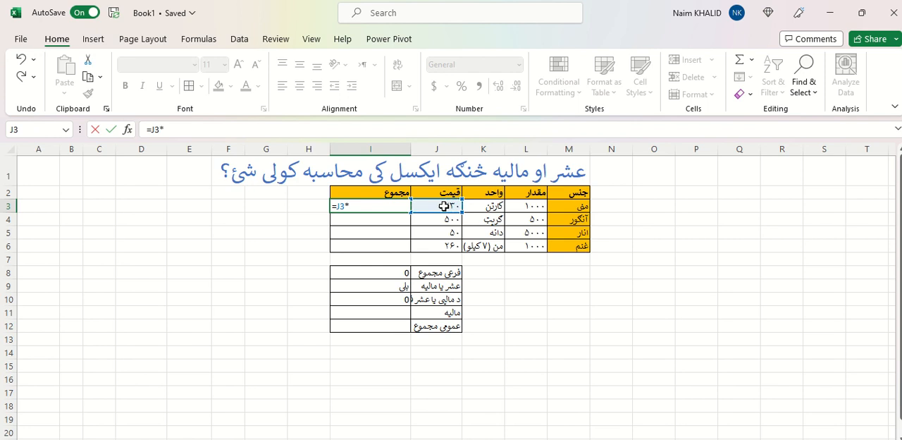
{"action": "left_click", "coordinate": [528, 205]}
{"action": "key", "text": "Return"}
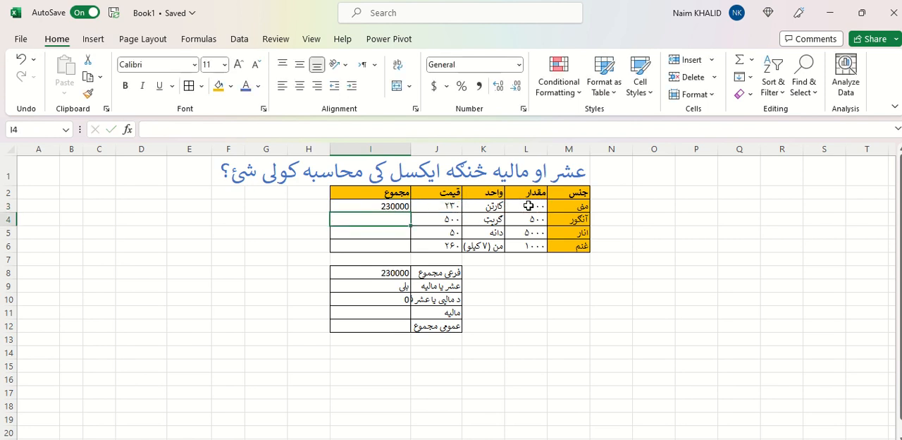
{"action": "left_click", "coordinate": [401, 206]}
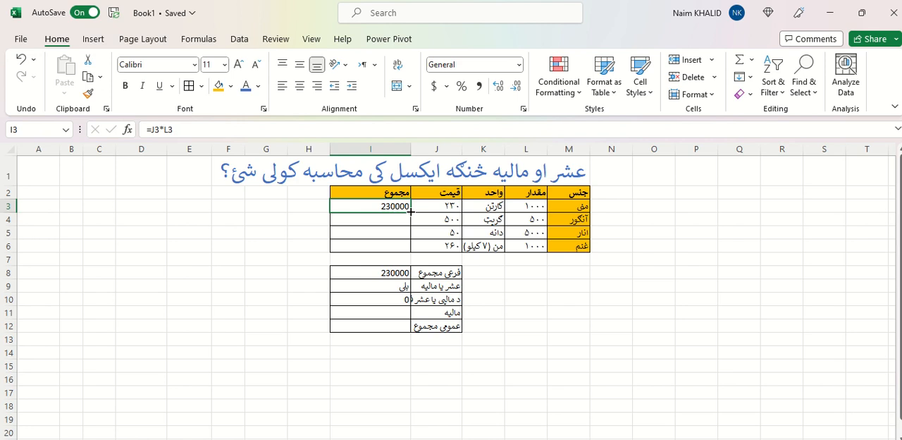
{"action": "left_click_drag", "start_coordinate": [410, 211], "coordinate": [409, 247]}
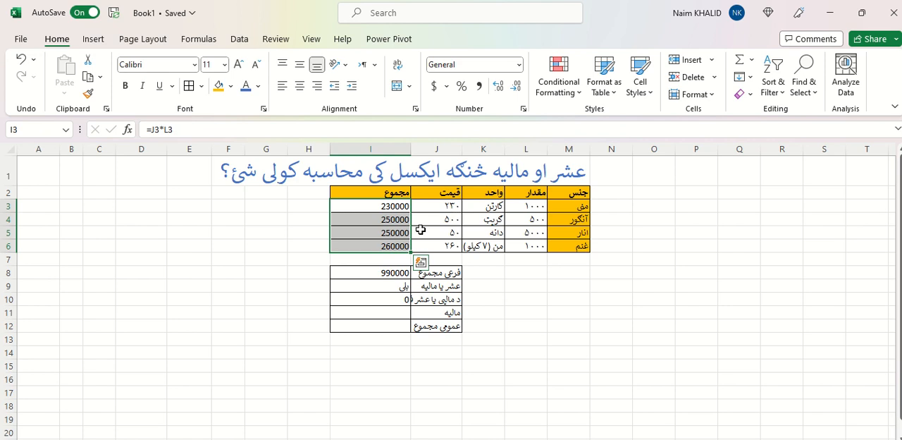
Check the subtotal formula and the ushr-or-tax choice in I8 and I9, and widen column J to fit its longest label
{"action": "left_click", "coordinate": [399, 272]}
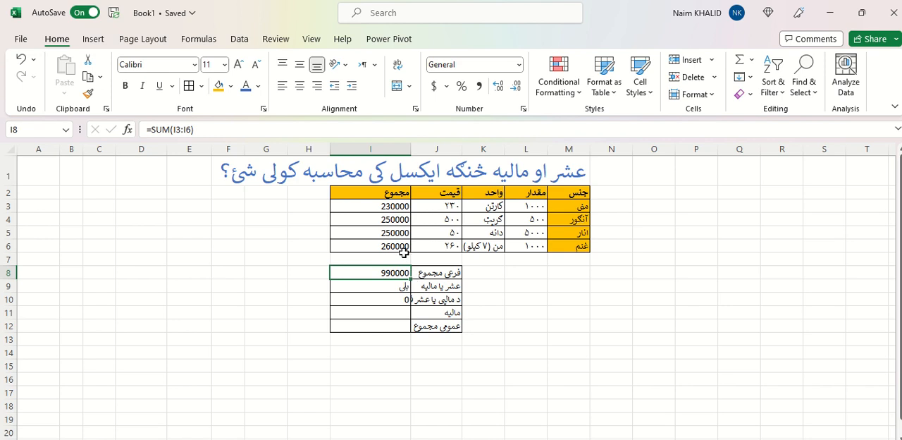
{"action": "left_click", "coordinate": [439, 288]}
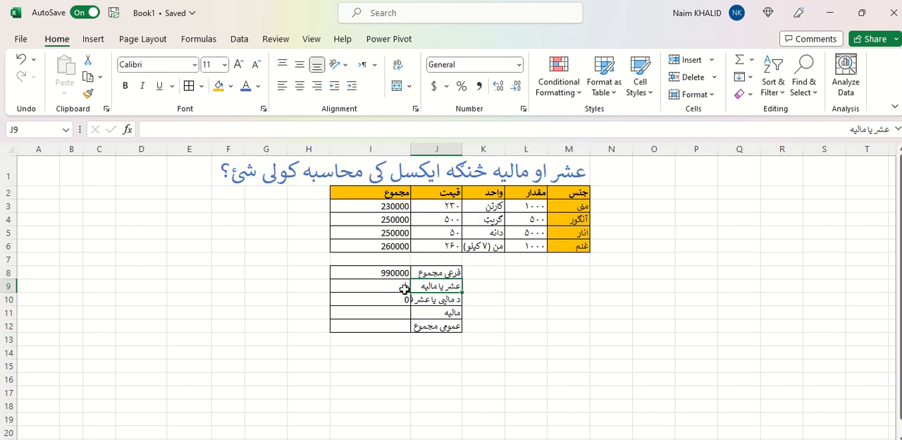
{"action": "left_click", "coordinate": [404, 289]}
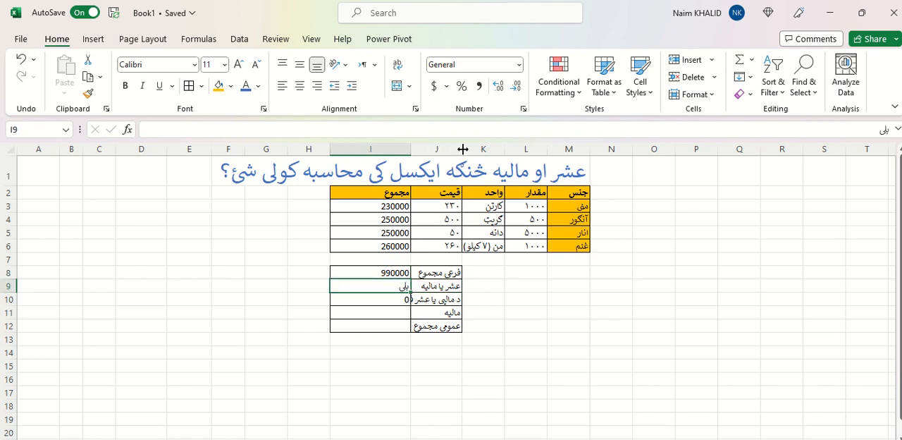
{"action": "left_click_drag", "start_coordinate": [462, 148], "coordinate": [490, 149]}
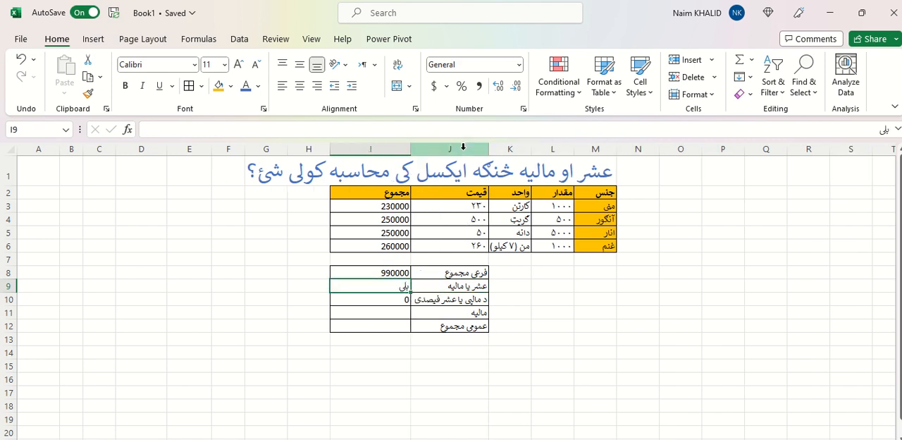
Replace the formula in the tax or ushr percentage cell I10 with =1/10
{"action": "left_click", "coordinate": [402, 299]}
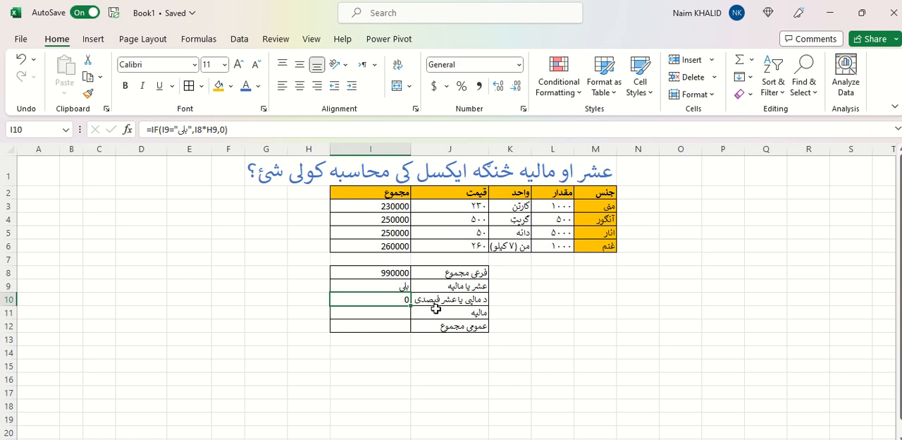
{"action": "type", "text": "="}
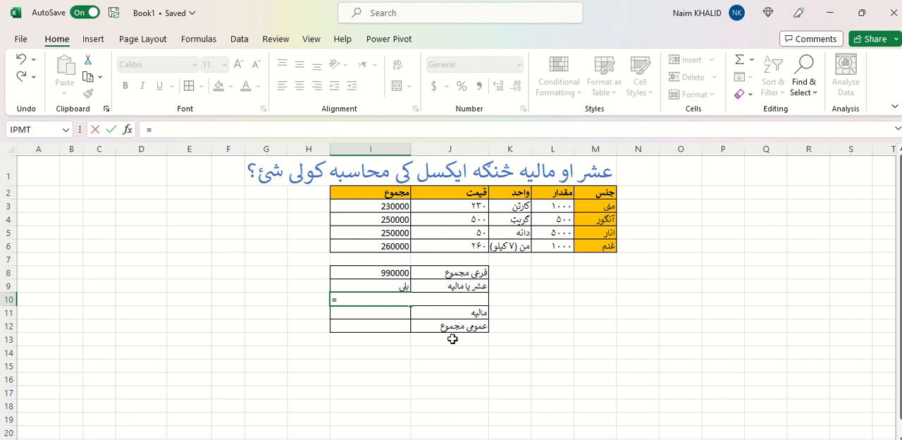
{"action": "type", "text": "1/10"}
{"action": "key", "text": "Return"}
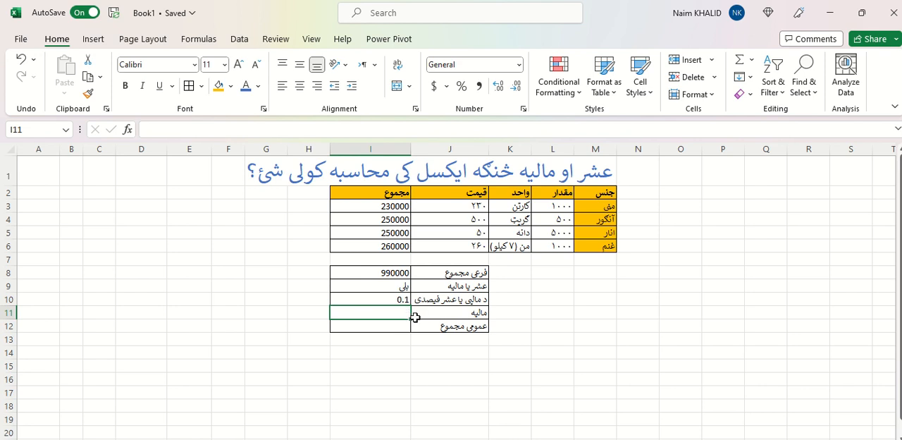
Start an IF formula in the tax cell I11 that tests whether I9 equals "بلی"
{"action": "type", "text": "="}
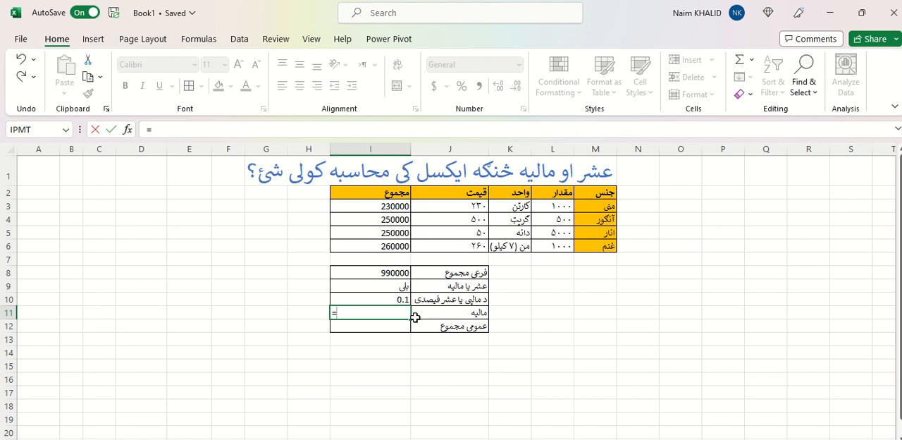
{"action": "type", "text": "if("}
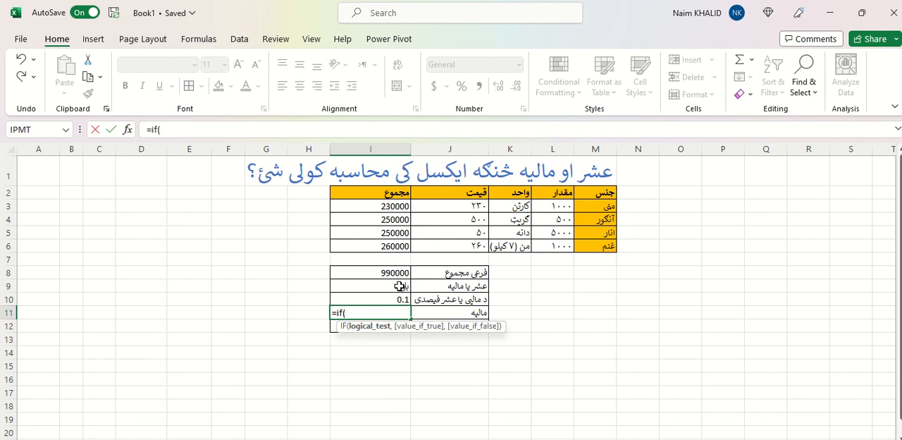
{"action": "left_click", "coordinate": [400, 286]}
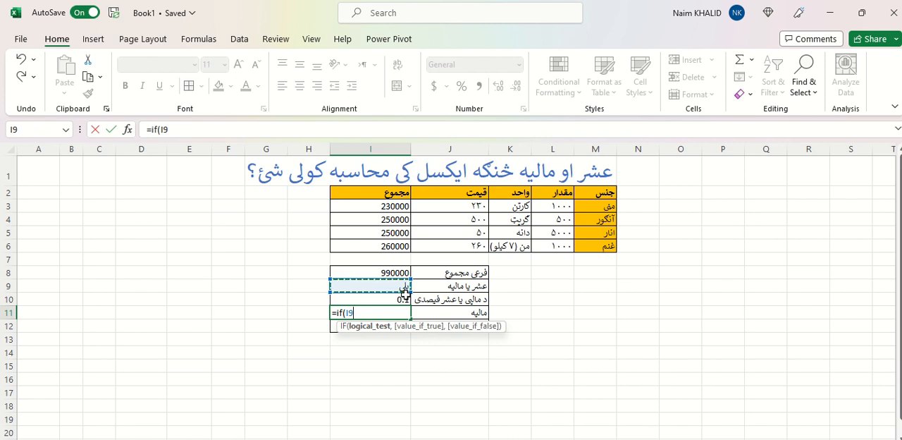
{"action": "type", "text": "=\"بل"}
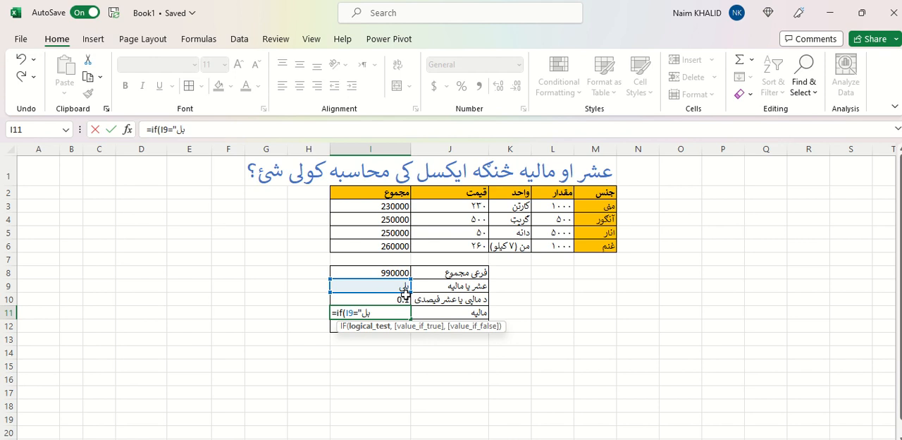
{"action": "type", "text": "ی\""}
{"action": "type", "text": ","}
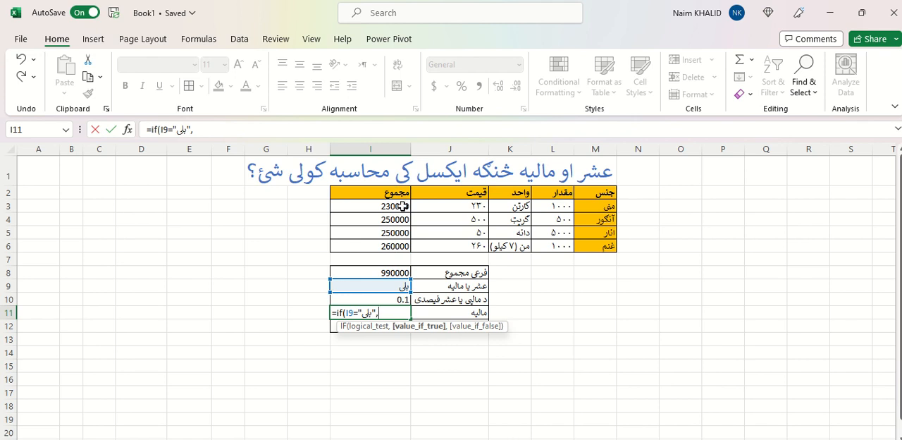
Complete the IF formula in I11 so it returns I8*I10 when true and 0 otherwise
{"action": "left_click", "coordinate": [390, 272]}
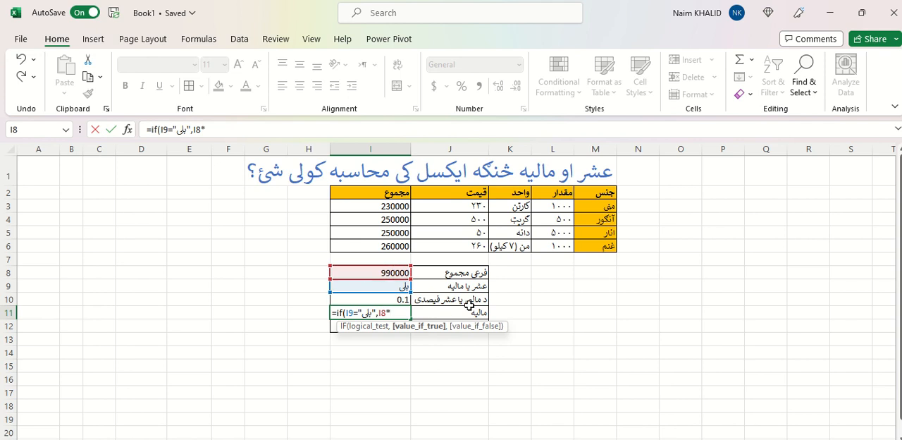
{"action": "type", "text": "*"}
{"action": "left_click", "coordinate": [395, 299]}
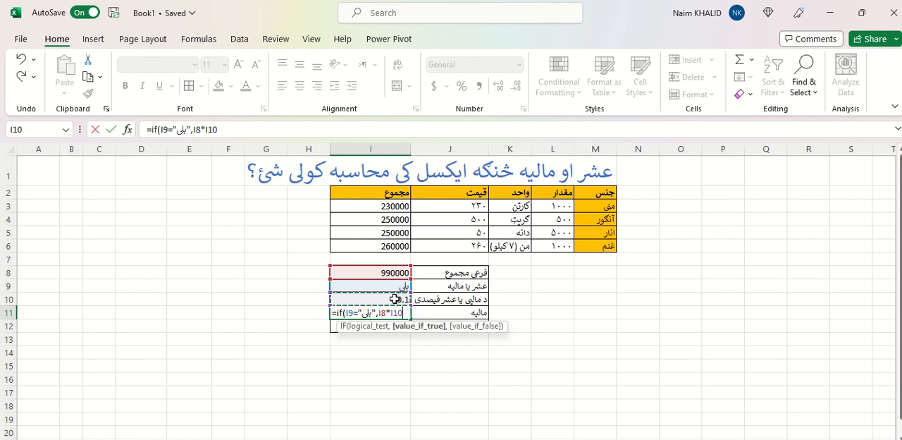
{"action": "type", "text": ","}
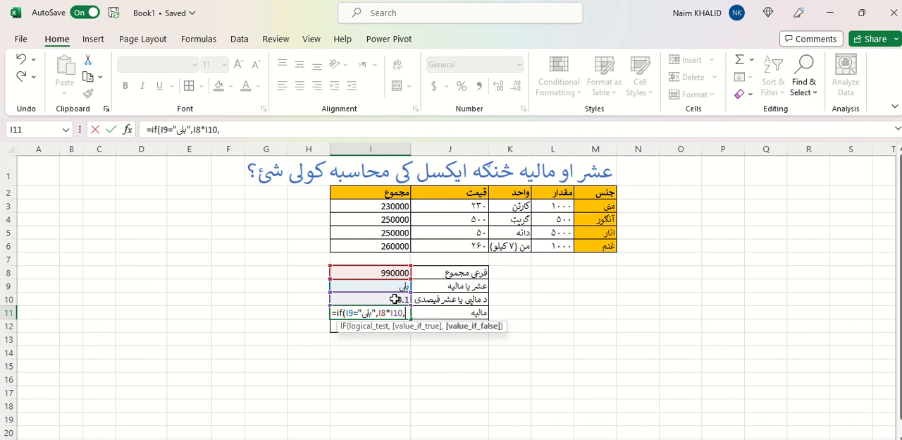
{"action": "type", "text": "0)"}
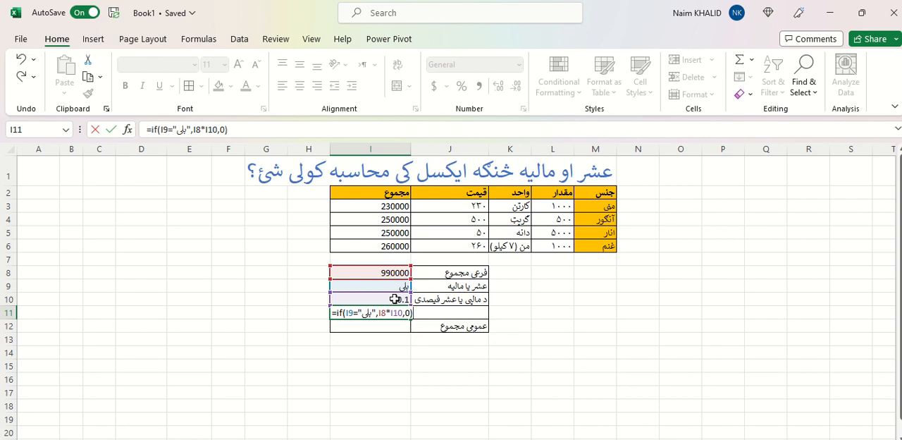
{"action": "key", "text": "Return"}
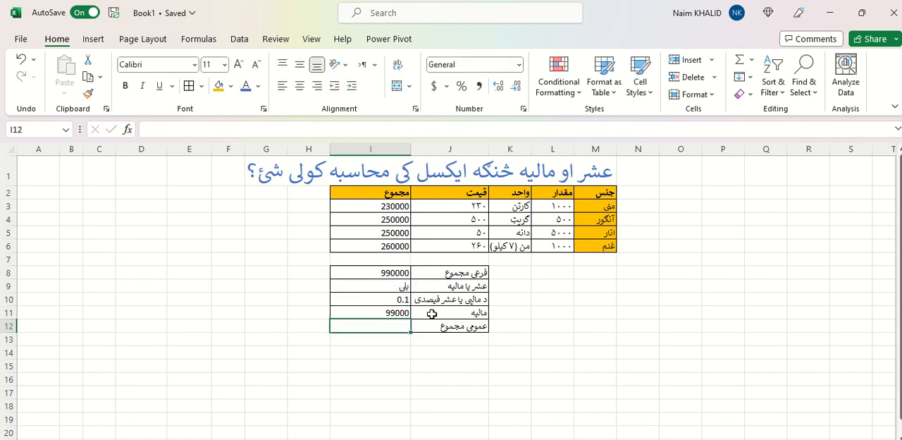
{"action": "left_click", "coordinate": [385, 314]}
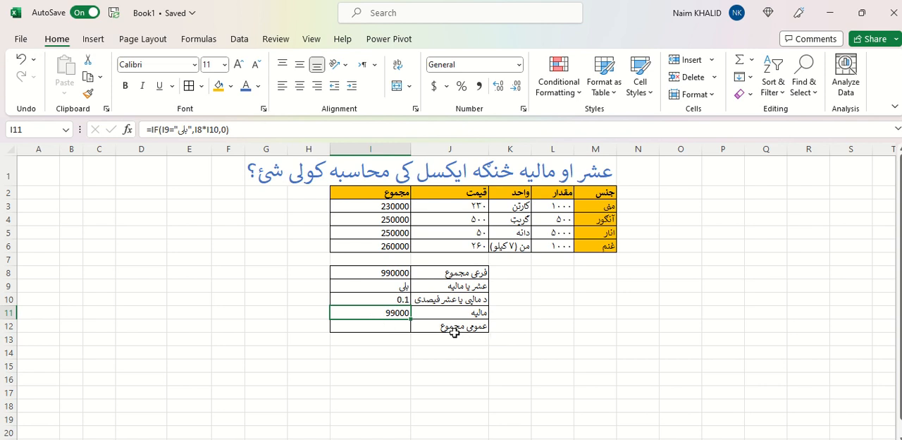
Calculate the overall total in I12 by subtracting the tax from the subtotal with =I8-I11
{"action": "left_click", "coordinate": [399, 326]}
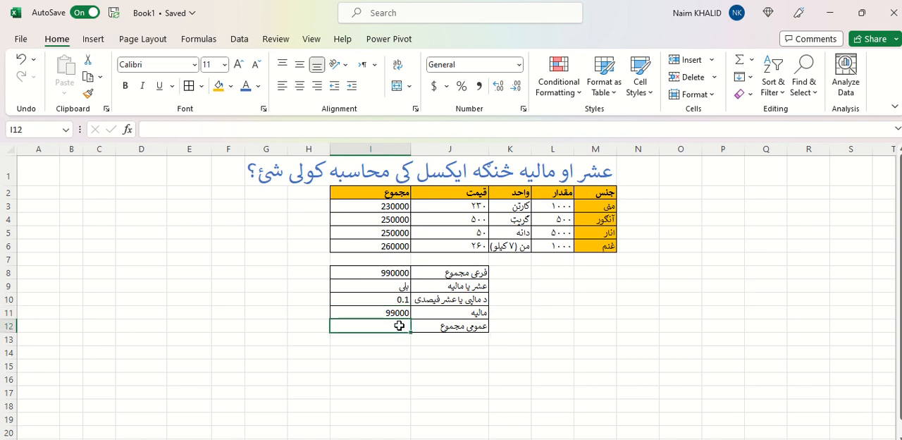
{"action": "type", "text": "="}
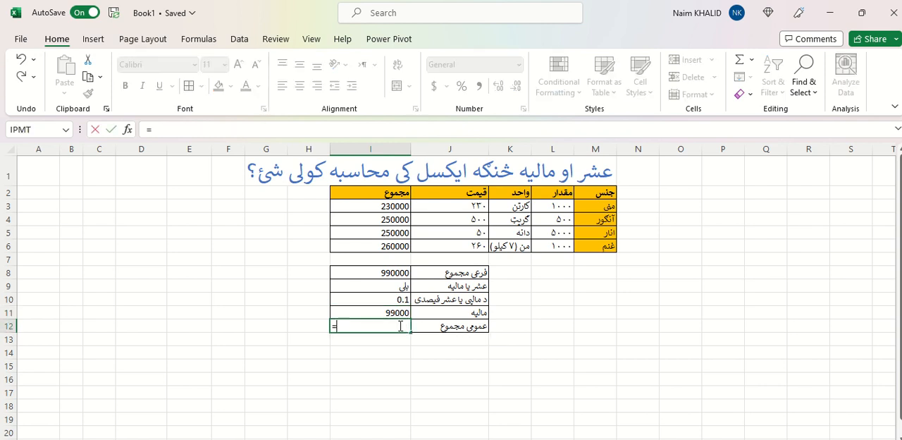
{"action": "left_click", "coordinate": [400, 273]}
{"action": "type", "text": "-"}
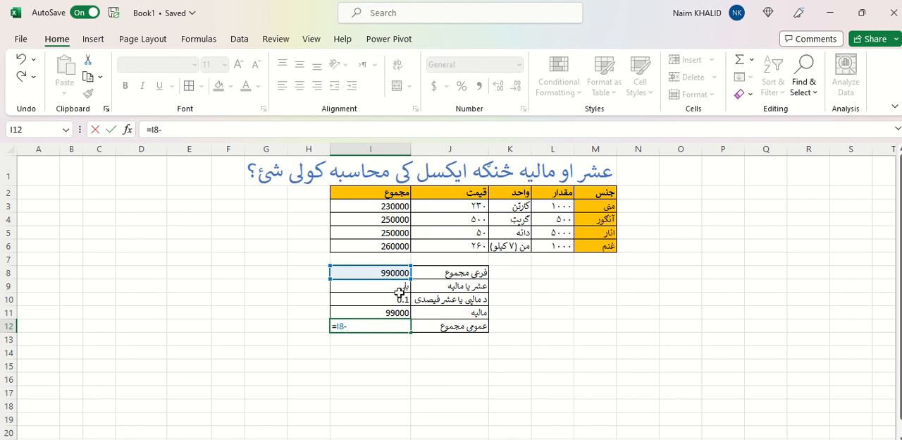
{"action": "left_click", "coordinate": [391, 313]}
{"action": "key", "text": "Return"}
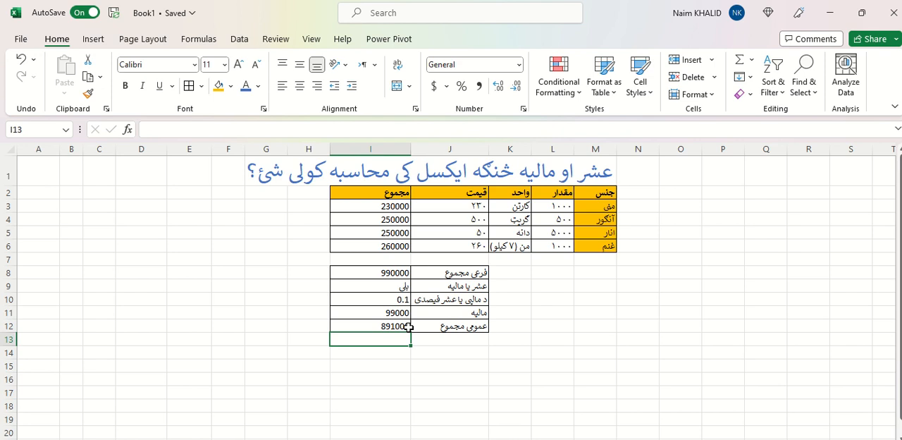
Set the tax or ushr percentage in I10 to 0.03 and check the overall total in I12
{"action": "left_click", "coordinate": [399, 301]}
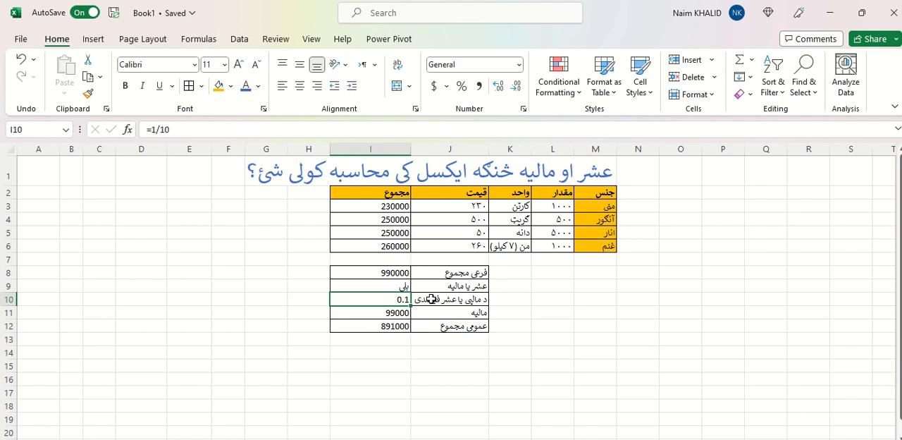
{"action": "type", "text": "0."}
{"action": "type", "text": "3"}
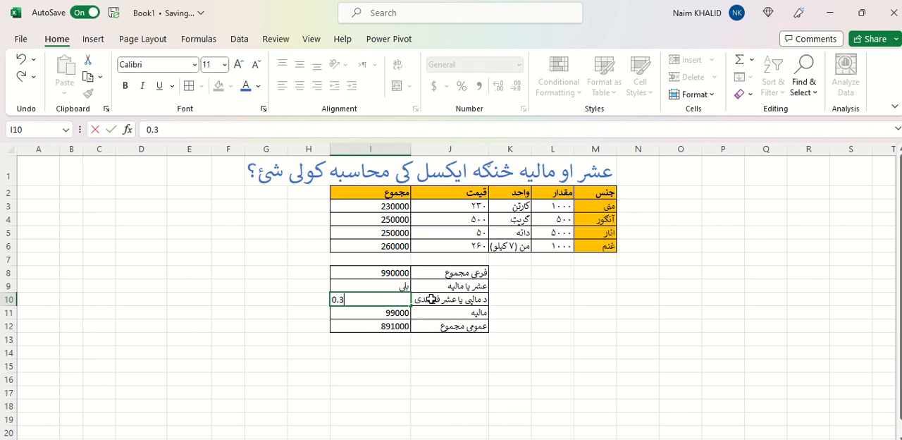
{"action": "key", "text": "Return"}
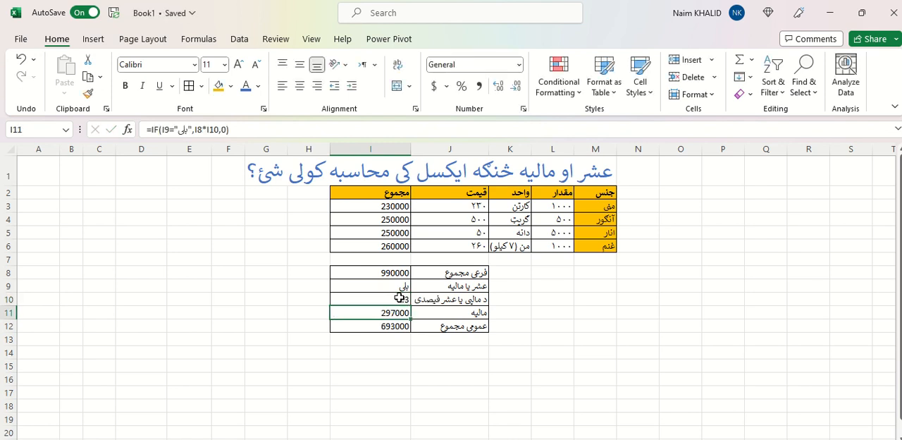
{"action": "left_click", "coordinate": [401, 300]}
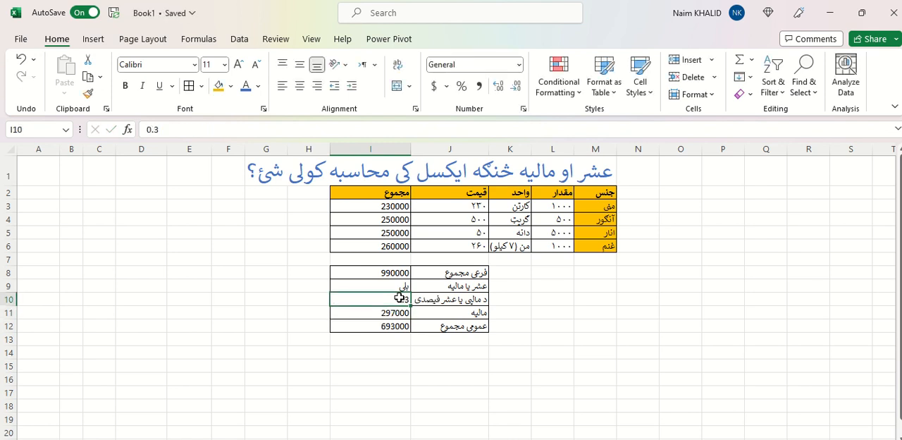
{"action": "left_click", "coordinate": [155, 129]}
{"action": "type", "text": "0"}
{"action": "key", "text": "Return"}
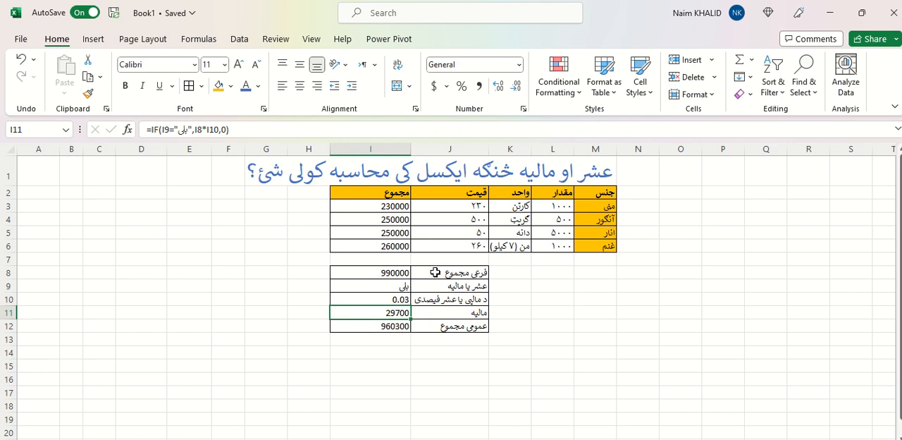
{"action": "left_click", "coordinate": [387, 326]}
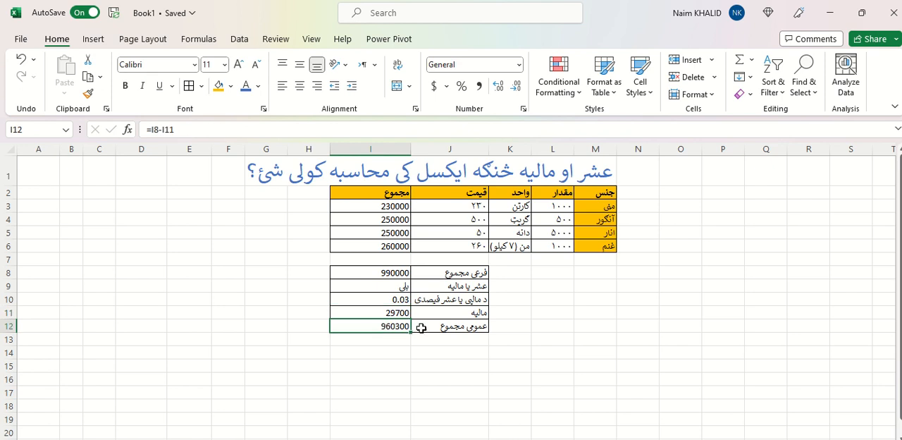